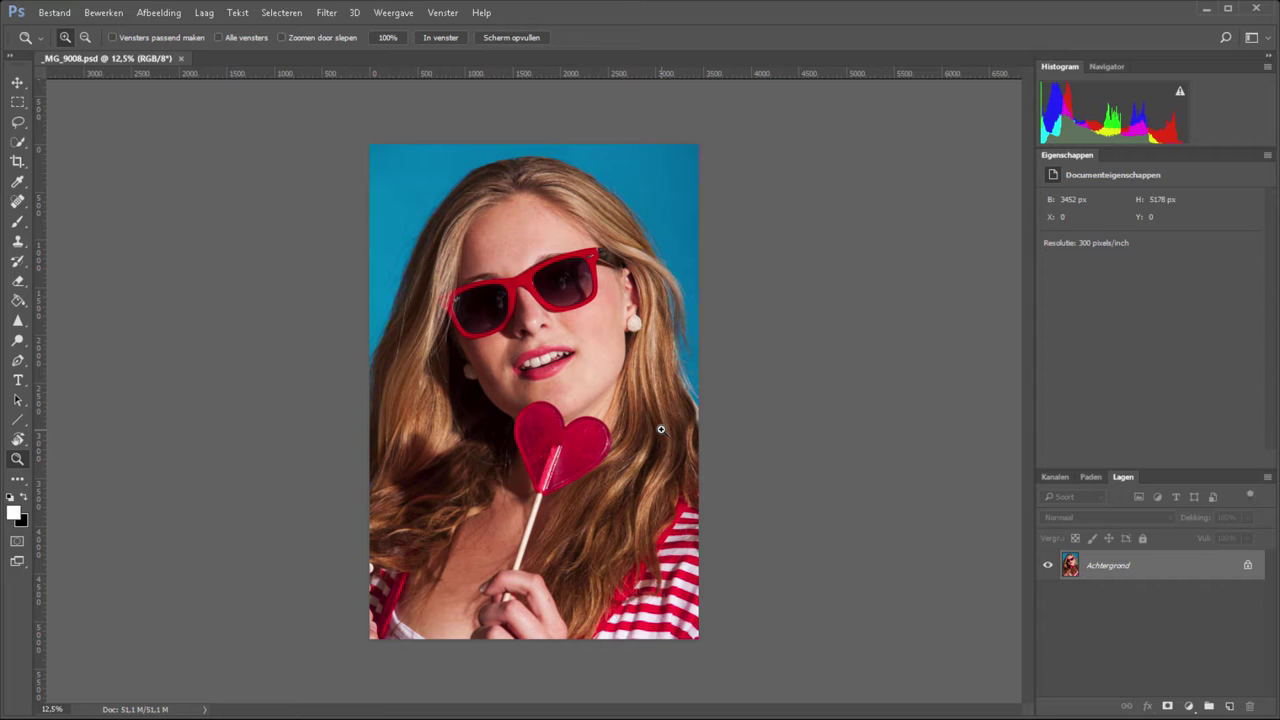
# Zoom to 100% on the mouth and scroll so the nose and teeth are both visible.
pyautogui.click(390, 38)
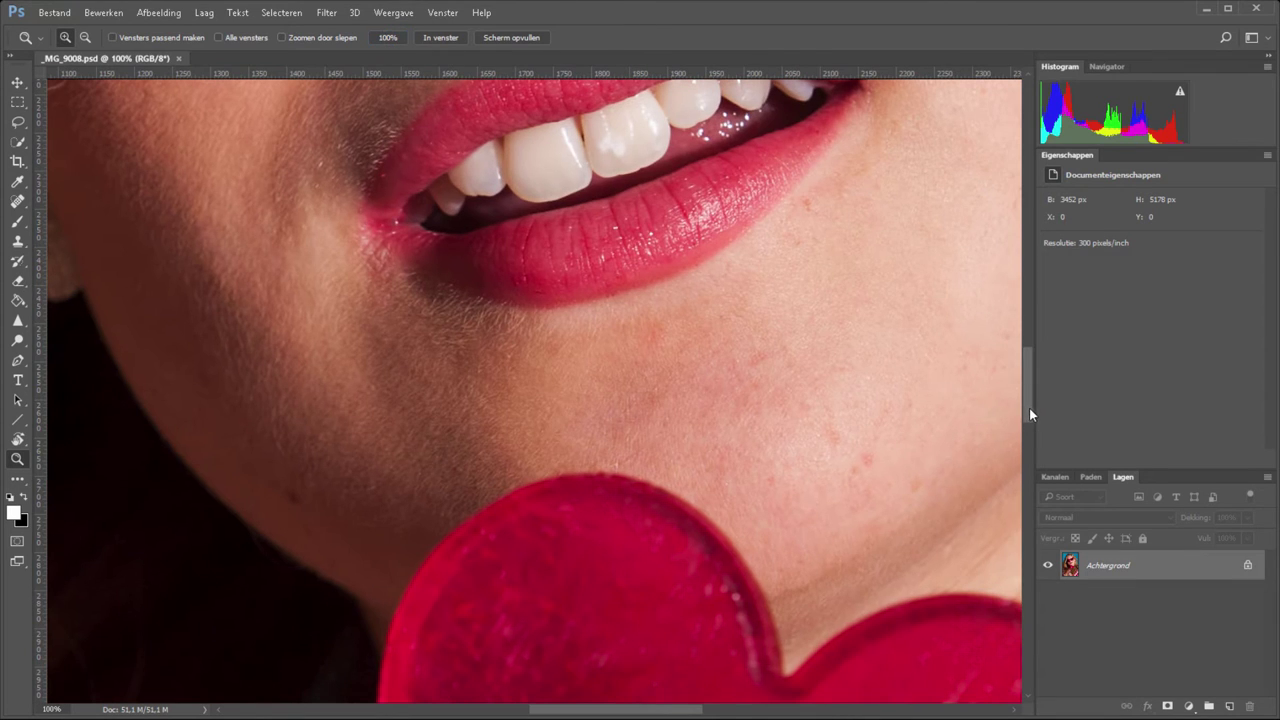
pyautogui.moveTo(1029, 408)
pyautogui.mouseDown()
pyautogui.moveTo(1047, 347)
pyautogui.moveTo(1030, 384)
pyautogui.mouseUp()
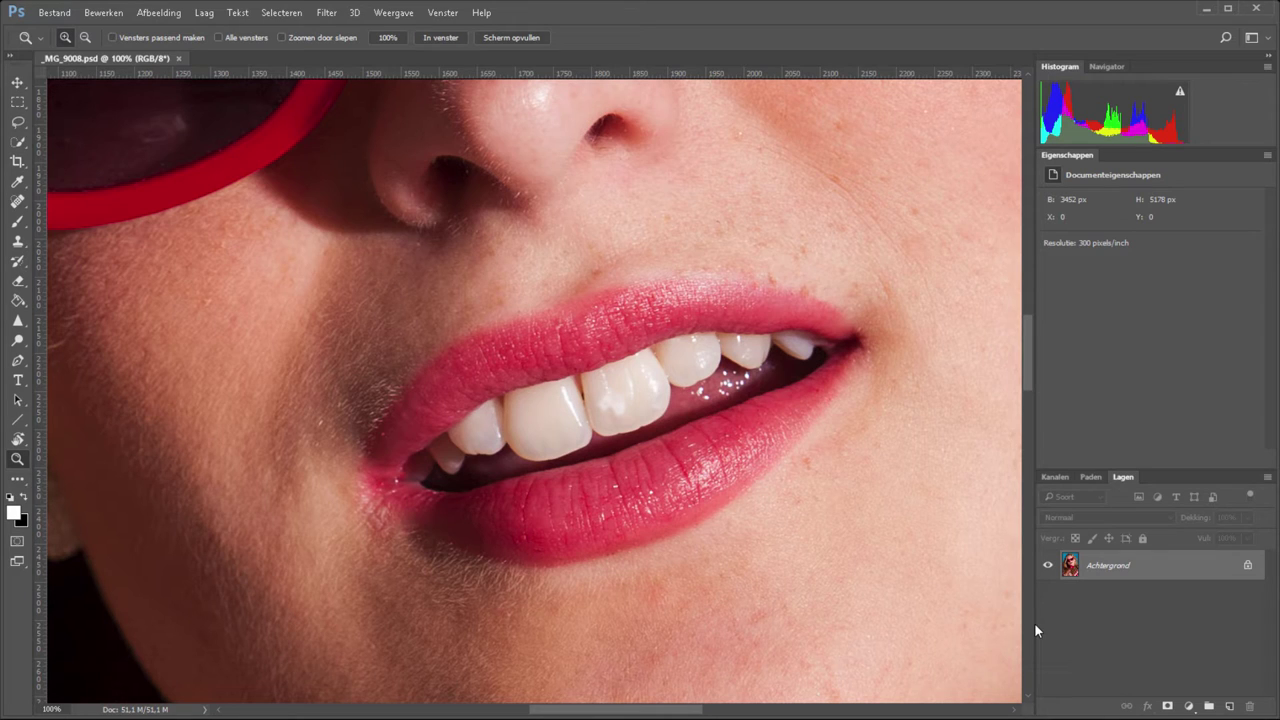
# Add a Kleurtoon/verzadiging (Hue/Saturation) adjustment layer and redock its Properties panel beside Layers.
pyautogui.click(1189, 706)
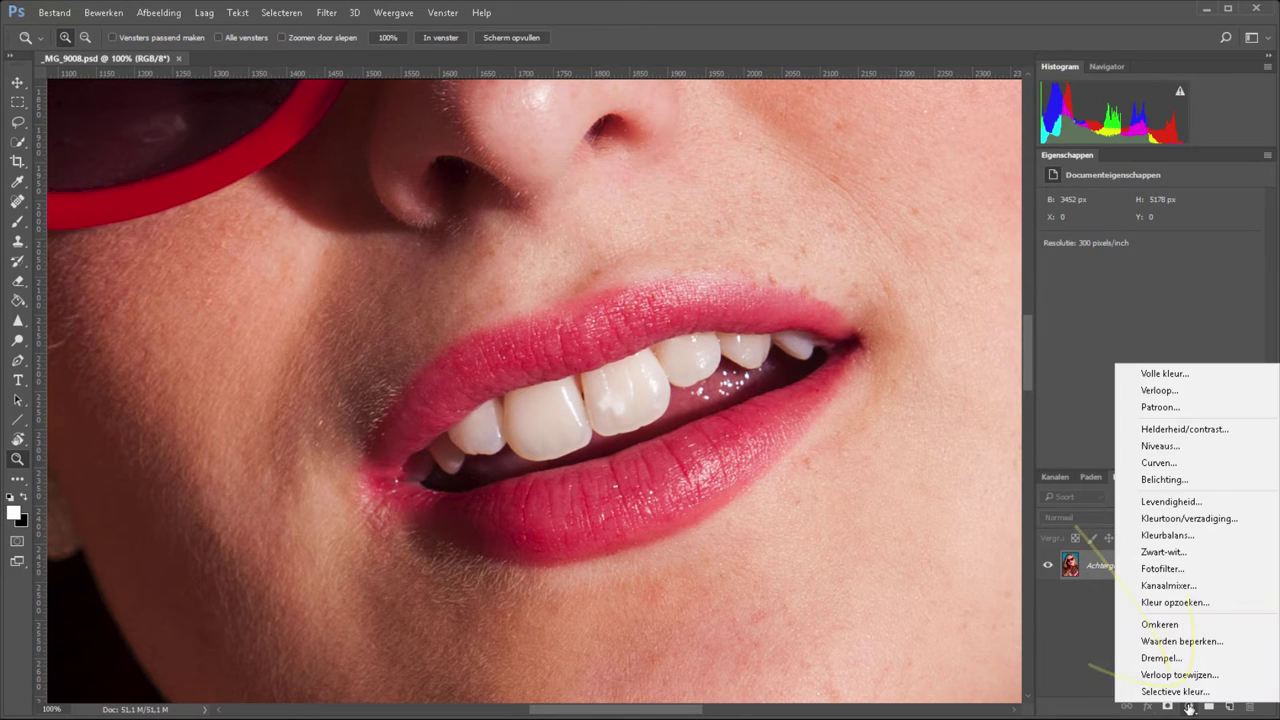
pyautogui.click(1167, 522)
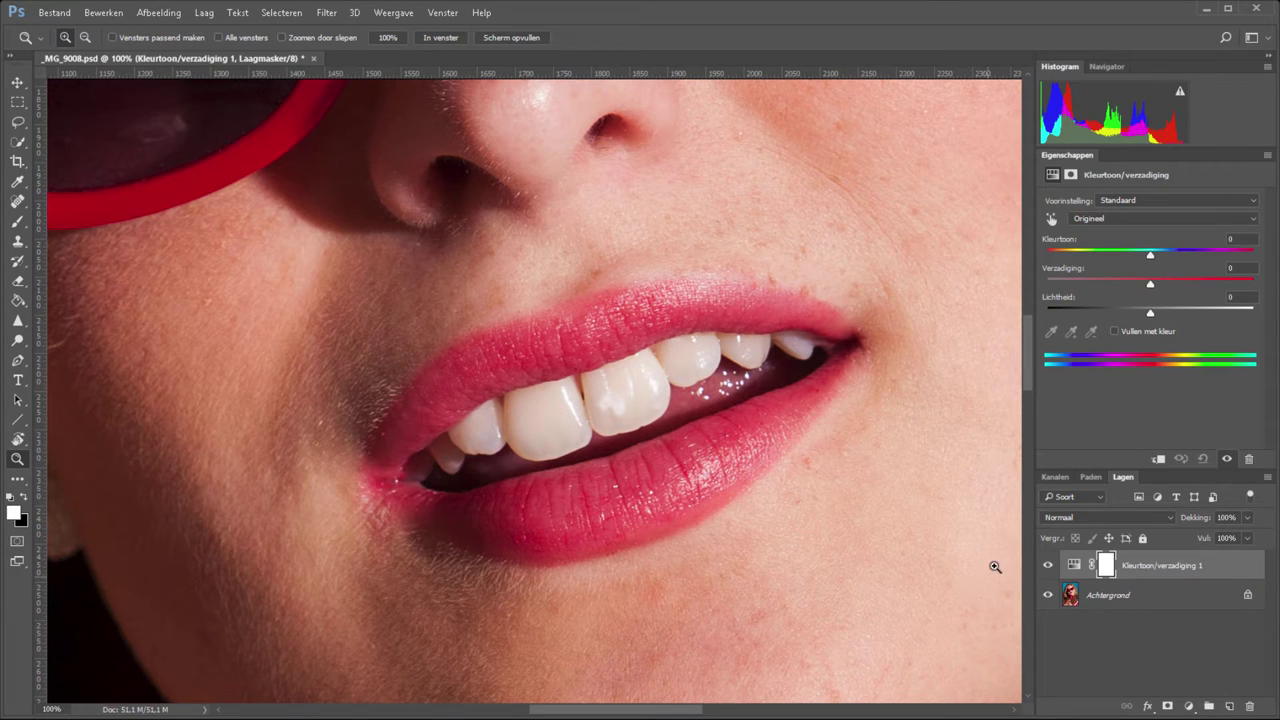
pyautogui.moveTo(1076, 156); pyautogui.dragTo(728, 120)
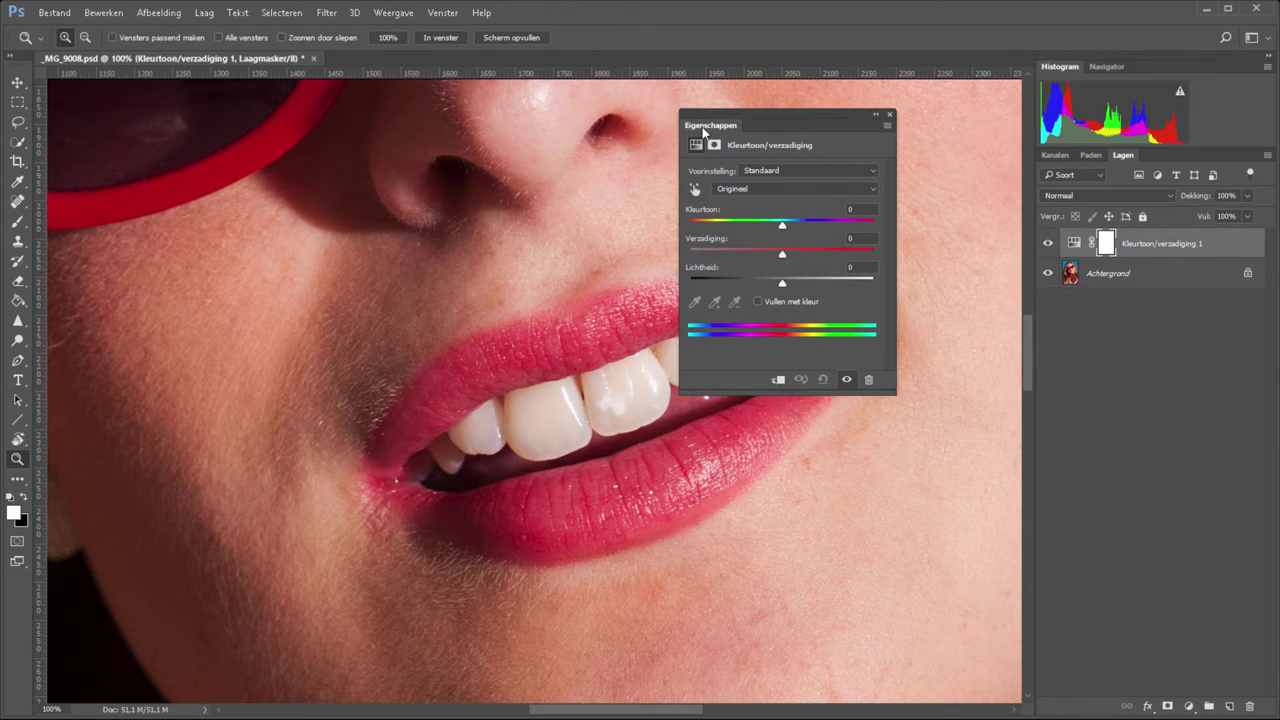
pyautogui.moveTo(703, 127)
pyautogui.mouseDown()
pyautogui.moveTo(1117, 170)
pyautogui.moveTo(1124, 154)
pyautogui.mouseUp()
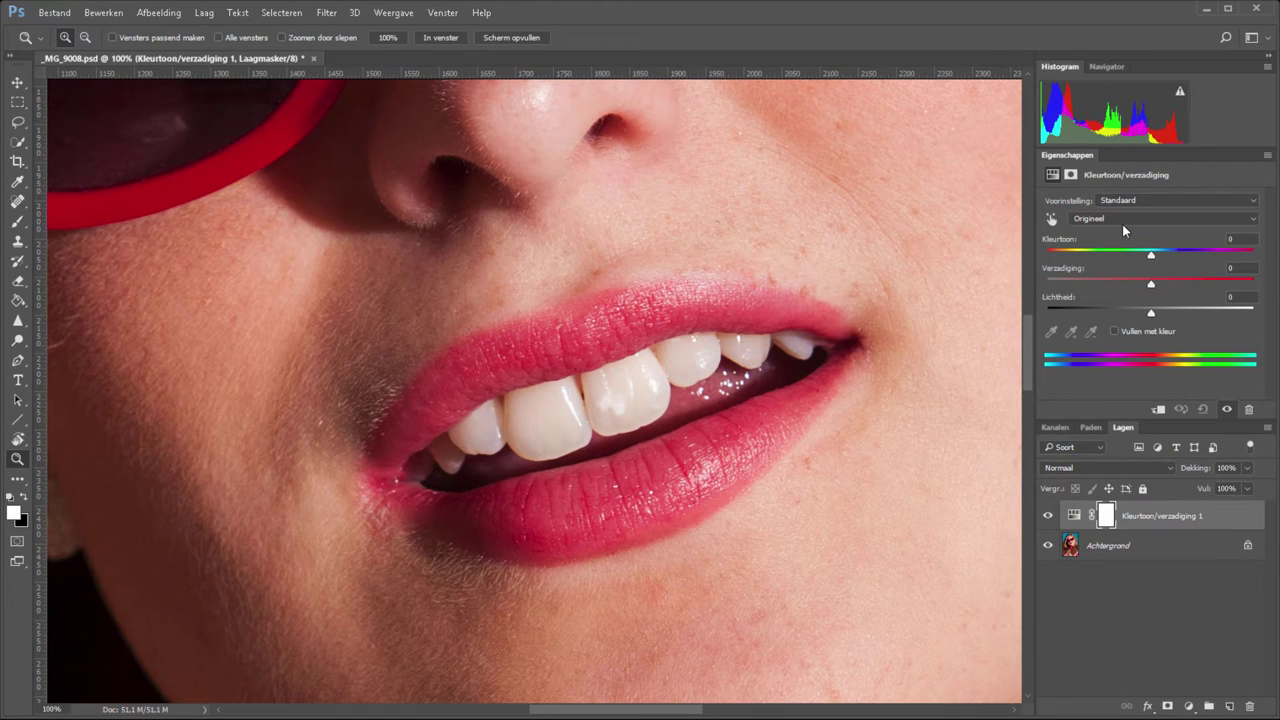
# Target Gele tinten (Yellows) with Saturation -68 and Lightness +12, then fit the portrait in the window.
pyautogui.click(1109, 216)
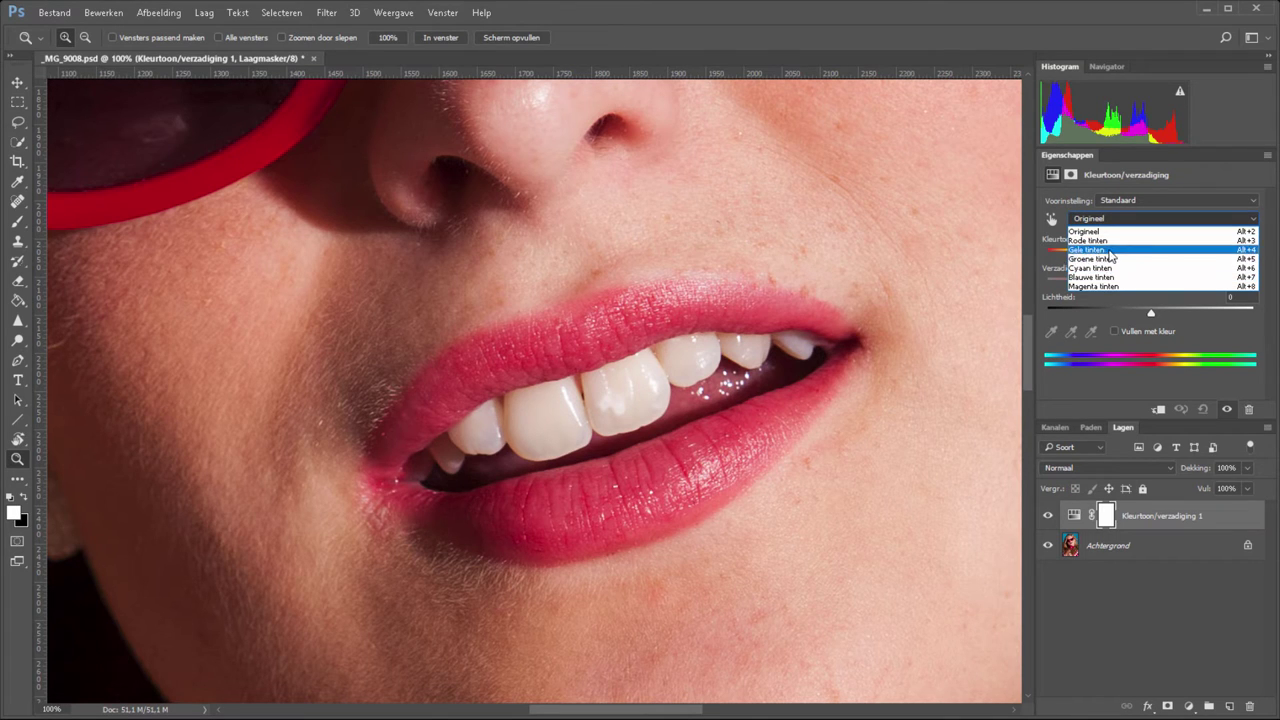
pyautogui.click(1090, 249)
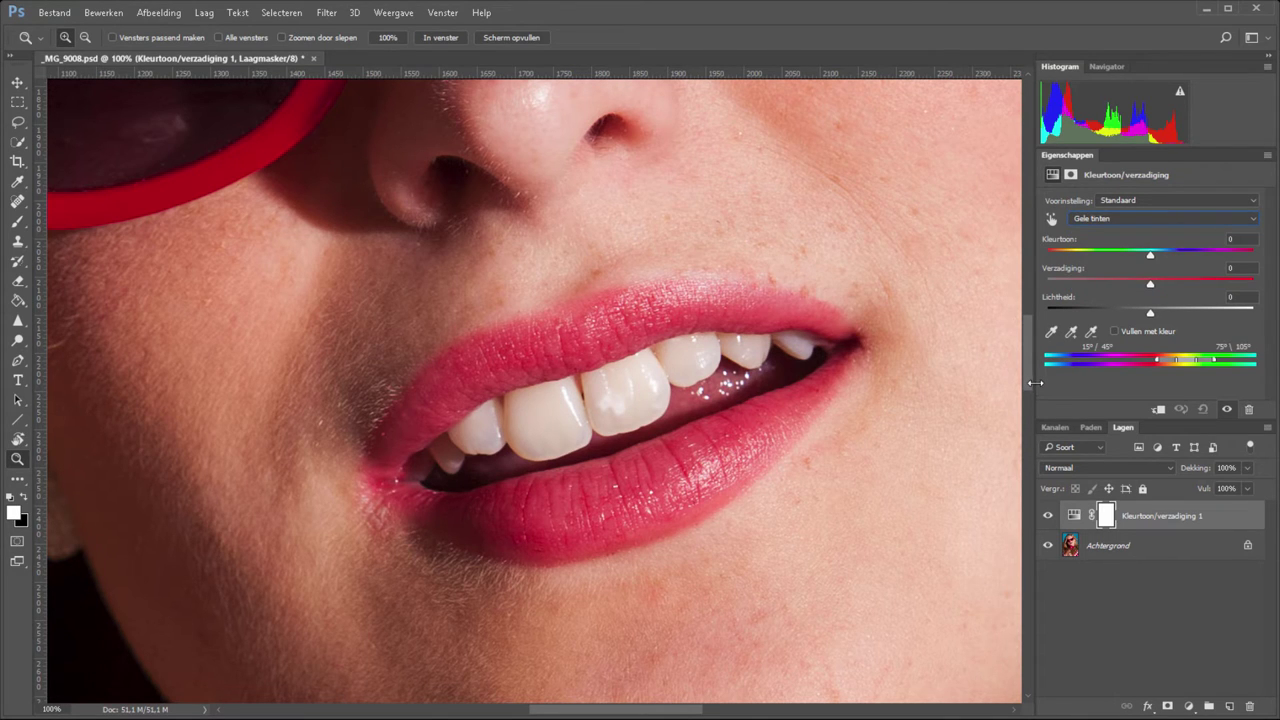
pyautogui.moveTo(1150, 284); pyautogui.dragTo(1030, 280)
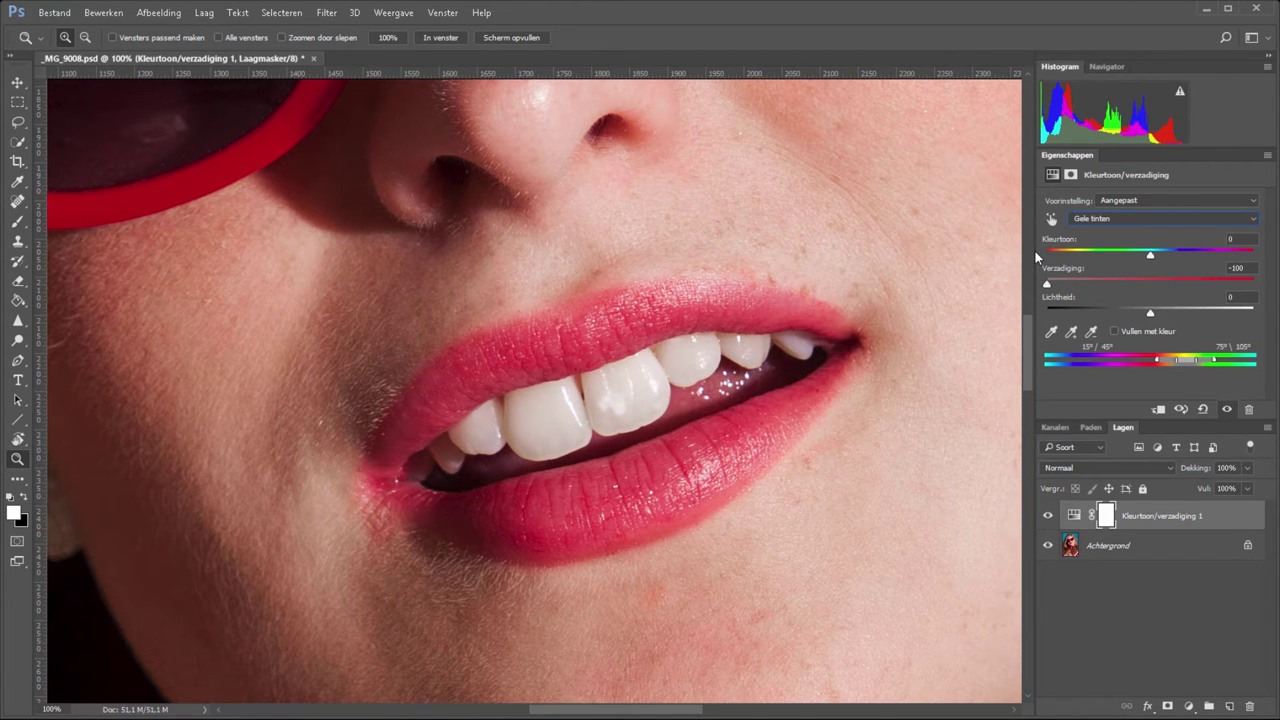
pyautogui.moveTo(1047, 284)
pyautogui.mouseDown()
pyautogui.moveTo(1112, 287)
pyautogui.moveTo(1081, 288)
pyautogui.mouseUp()
pyautogui.click(1149, 313)
pyautogui.moveTo(1159, 318); pyautogui.dragTo(1162, 317)
pyautogui.click(441, 37)
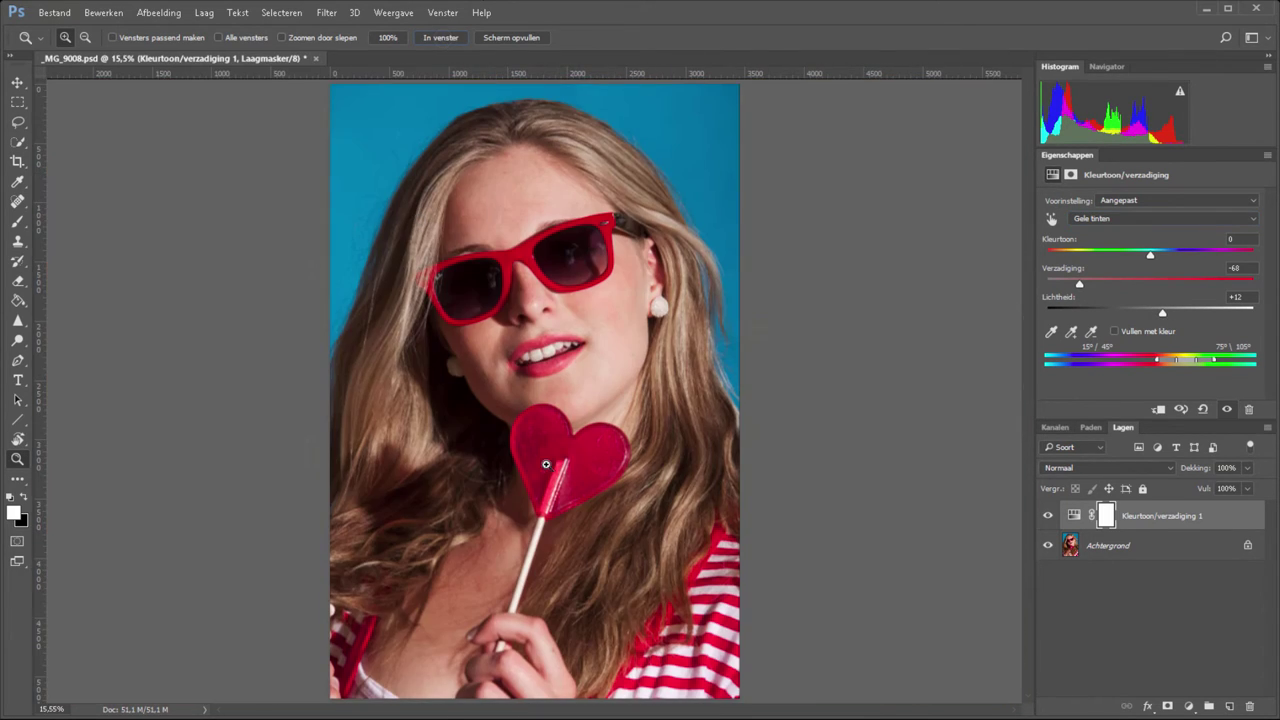
# Toggle the Hue/Saturation layer off and on twice to compare, then zoom back in on the mouth.
pyautogui.click(1048, 516)
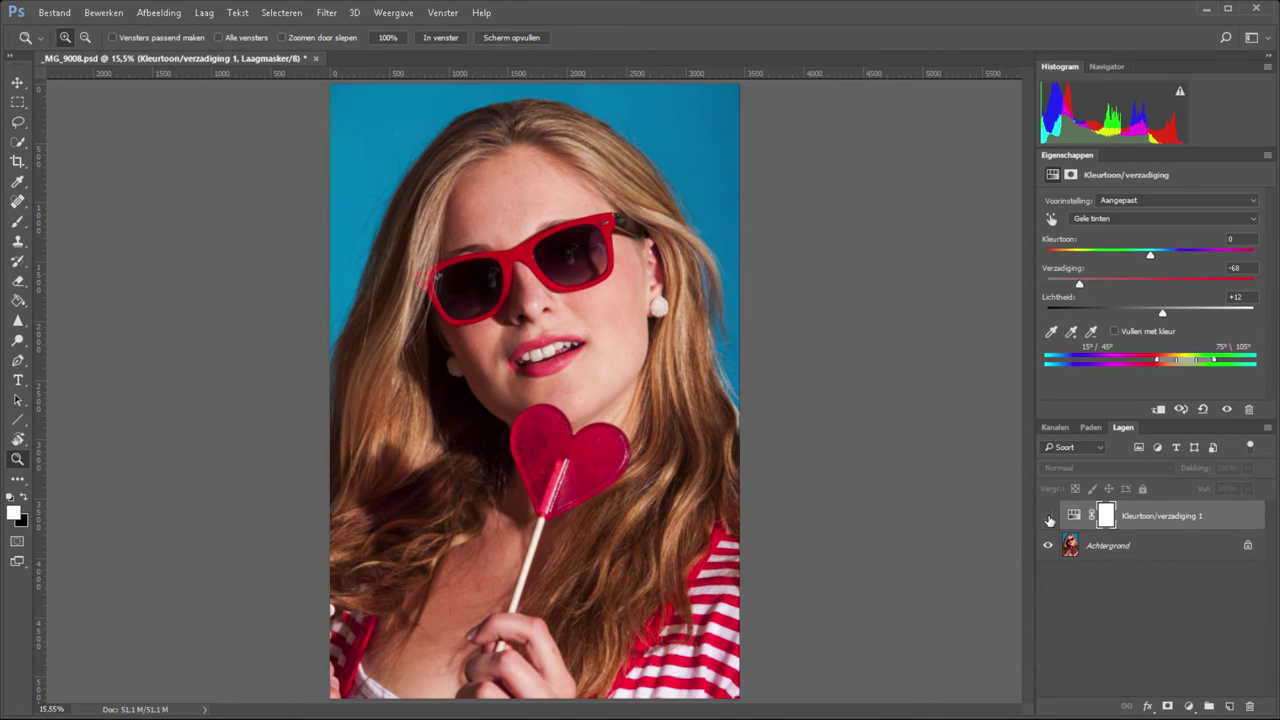
pyautogui.click(1048, 516)
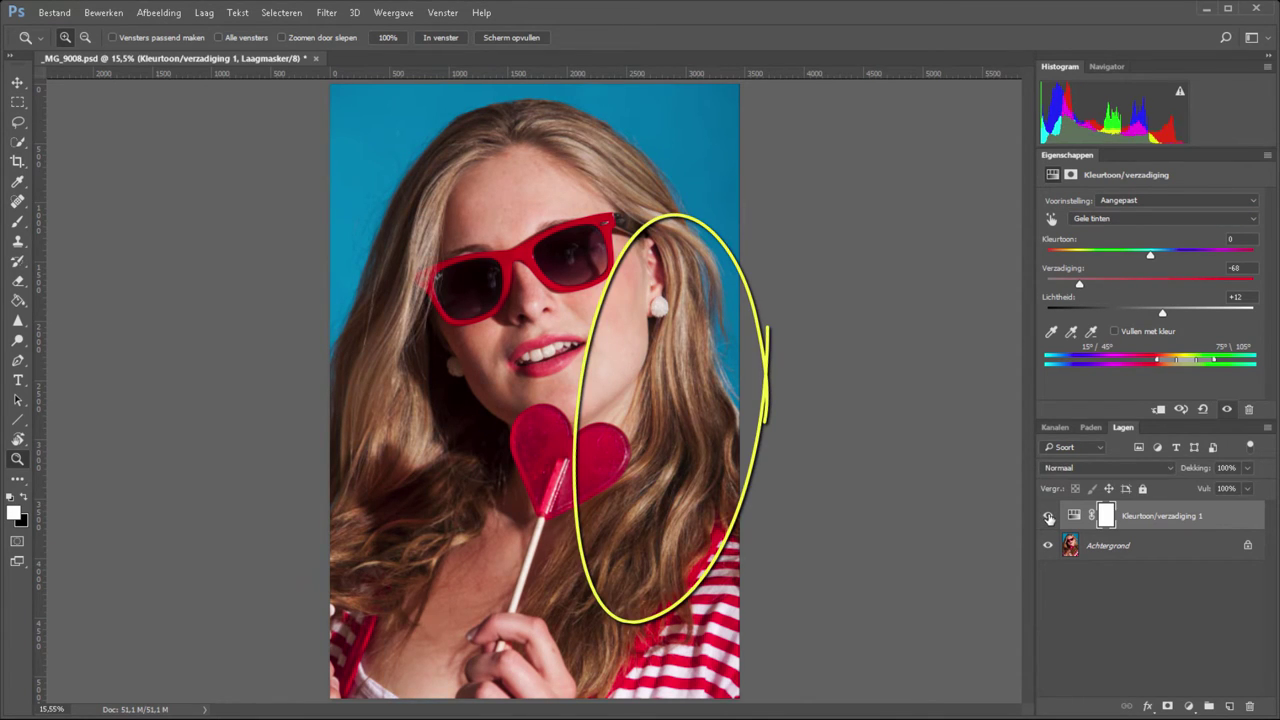
pyautogui.click(1048, 516)
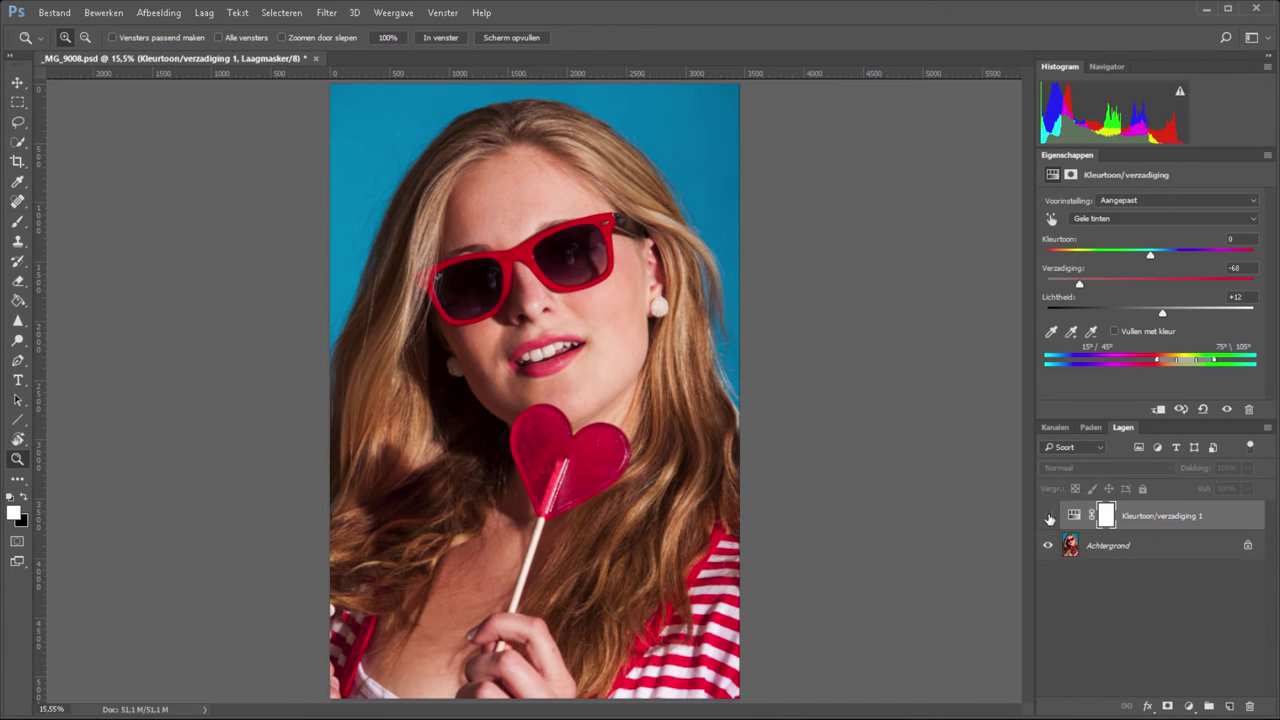
pyautogui.click(1048, 516)
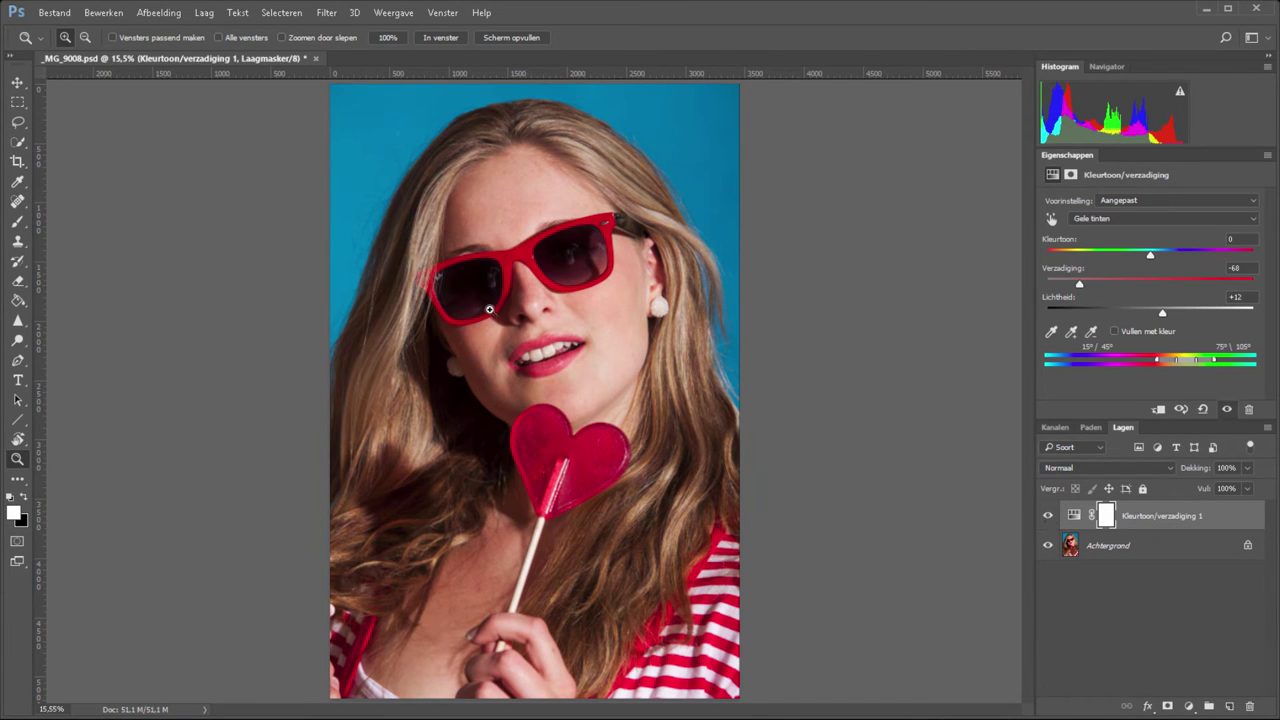
pyautogui.moveTo(490, 302); pyautogui.dragTo(606, 395)
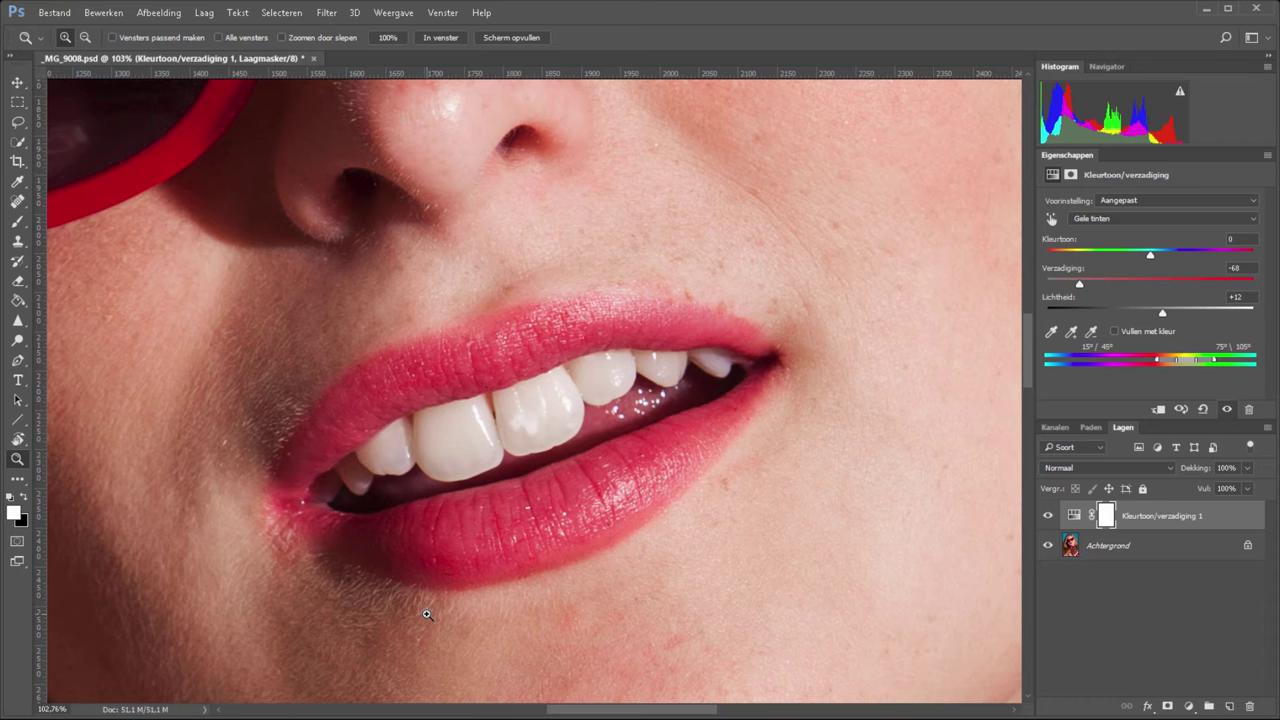
# Invert the layer mask to black with Ctrl+I and switch to the Brush tool for the teeth.
pyautogui.hotkey('ctrl', 'i')
pyautogui.click(17, 221)
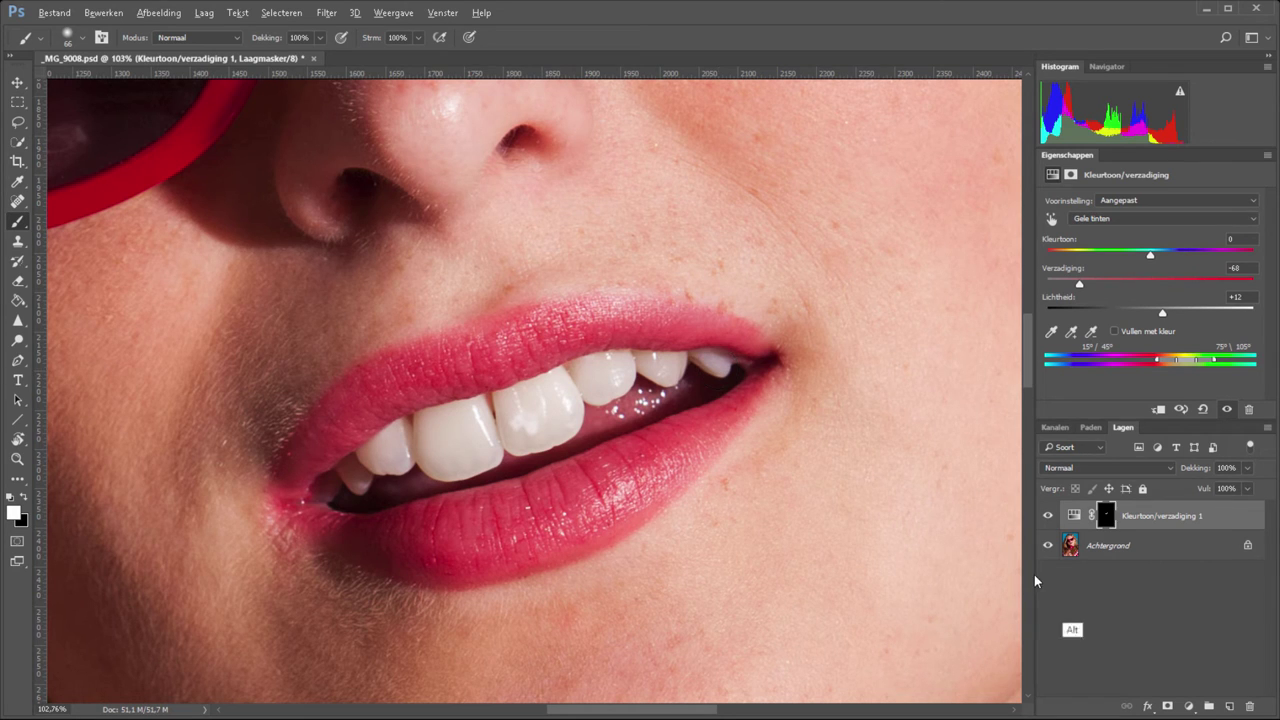
# View the layer mask on its own, then return to the whitened-teeth photo.
pyautogui.keyDown('alt'); pyautogui.click(1106, 516); pyautogui.keyUp('alt')
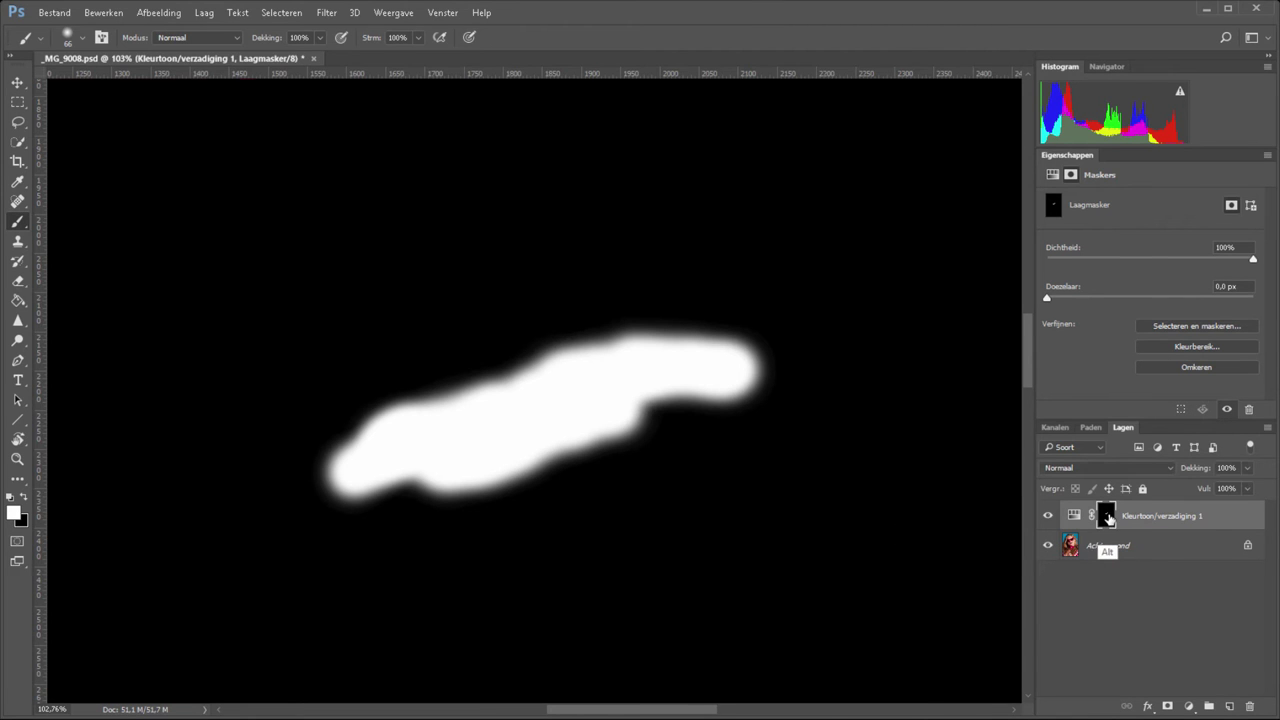
pyautogui.keyDown('alt'); pyautogui.click(1106, 516); pyautogui.keyUp('alt')
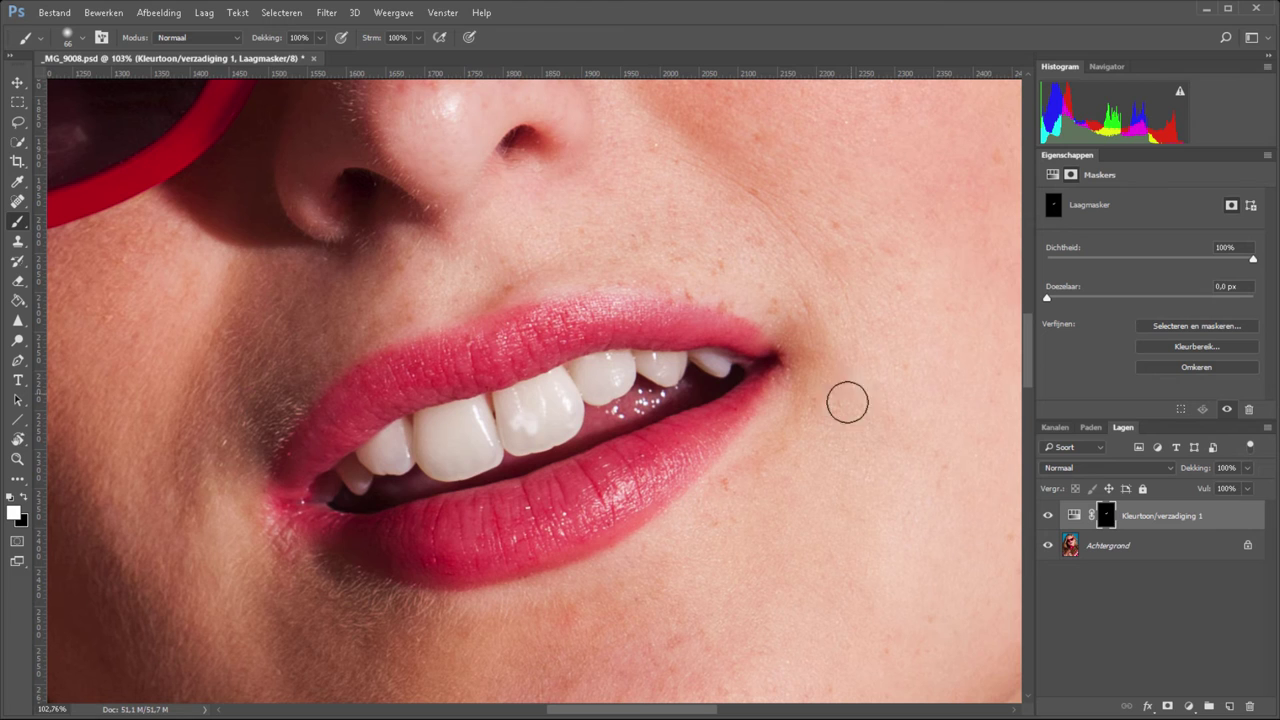
# Toggle the adjustment layer off and on twice to compare the teeth before and after.
pyautogui.click(1048, 515)
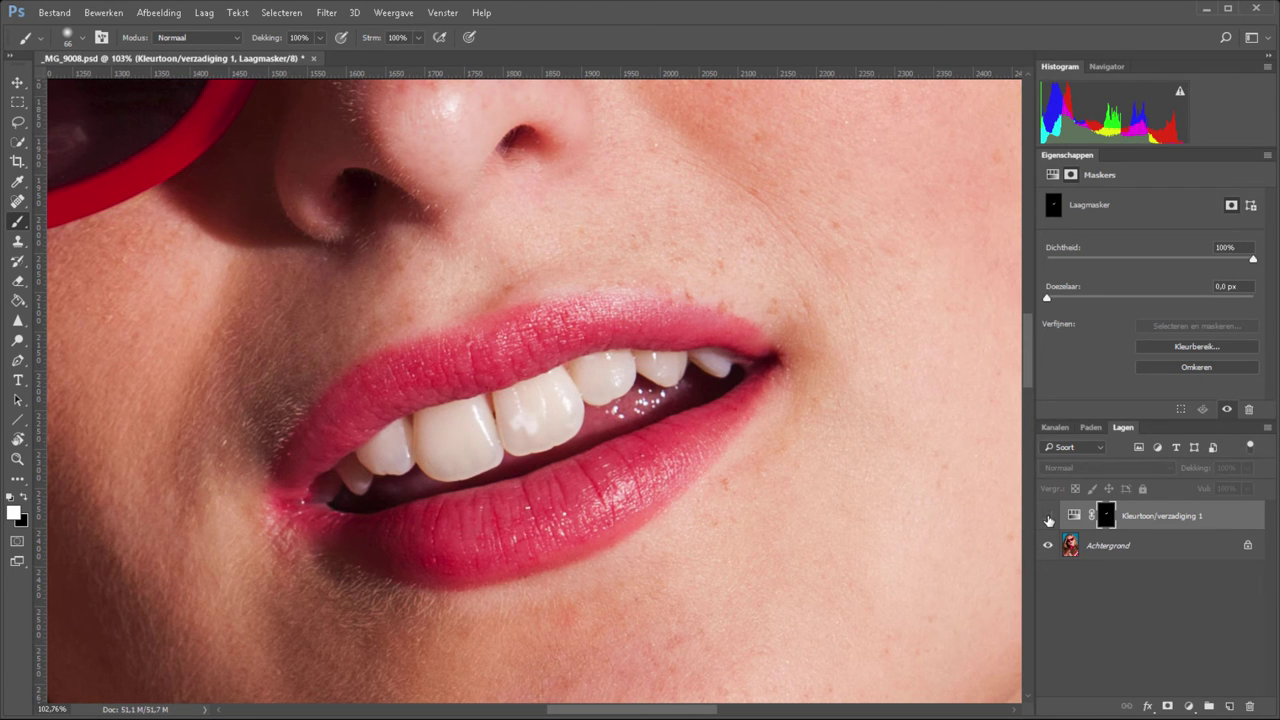
pyautogui.click(1048, 517)
pyautogui.click(1049, 518)
pyautogui.click(1048, 516)
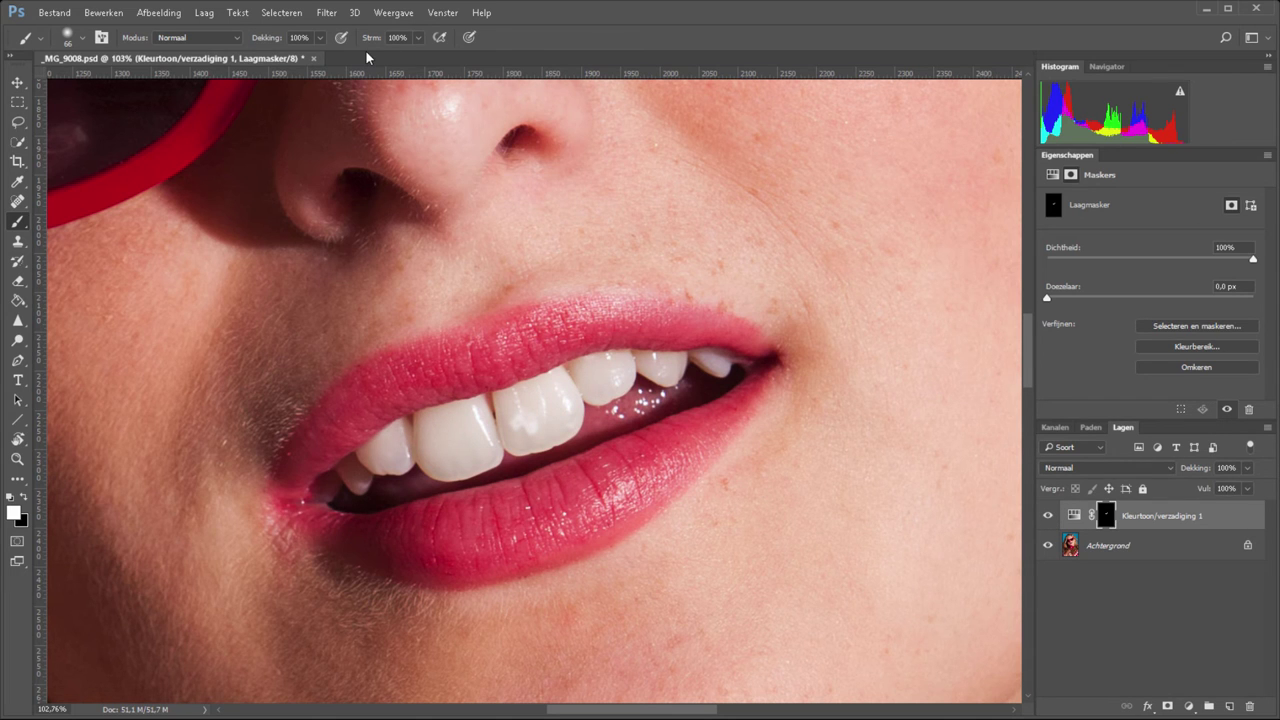
# Fit the portrait to the window, compare once more, and show the Hue/Saturation settings.
pyautogui.hotkey('ctrl', '0')
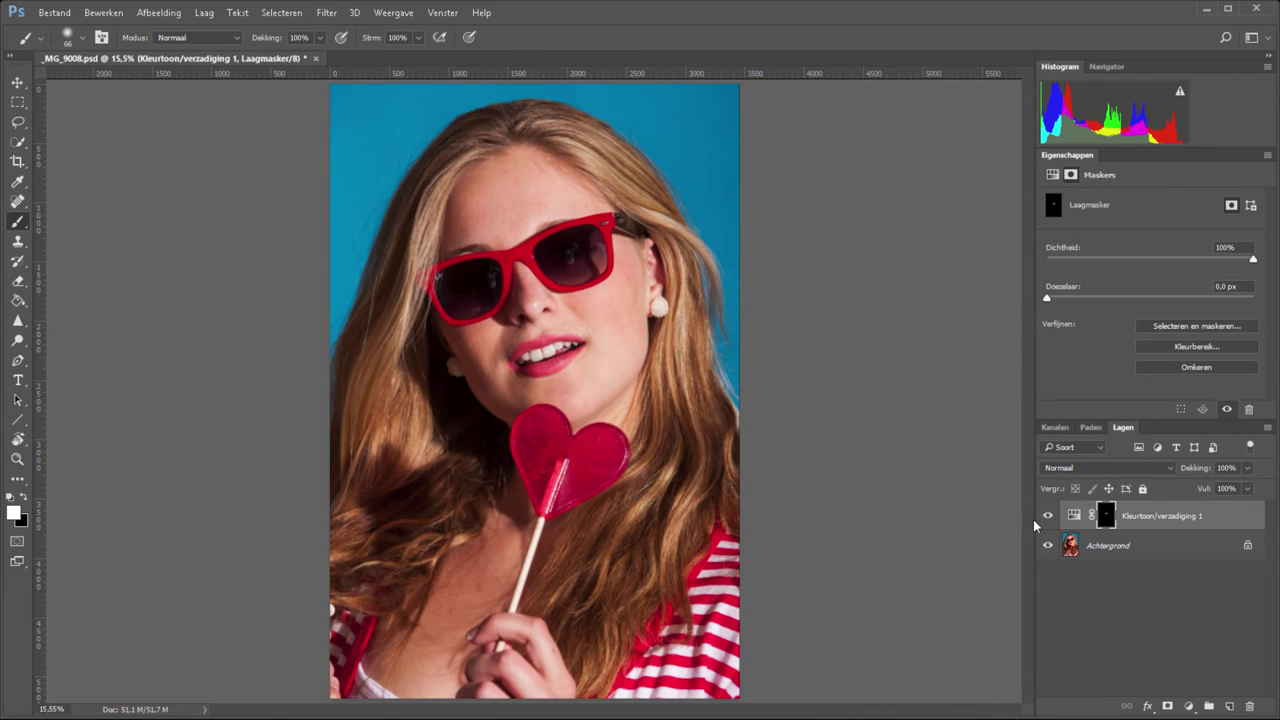
pyautogui.click(1048, 516)
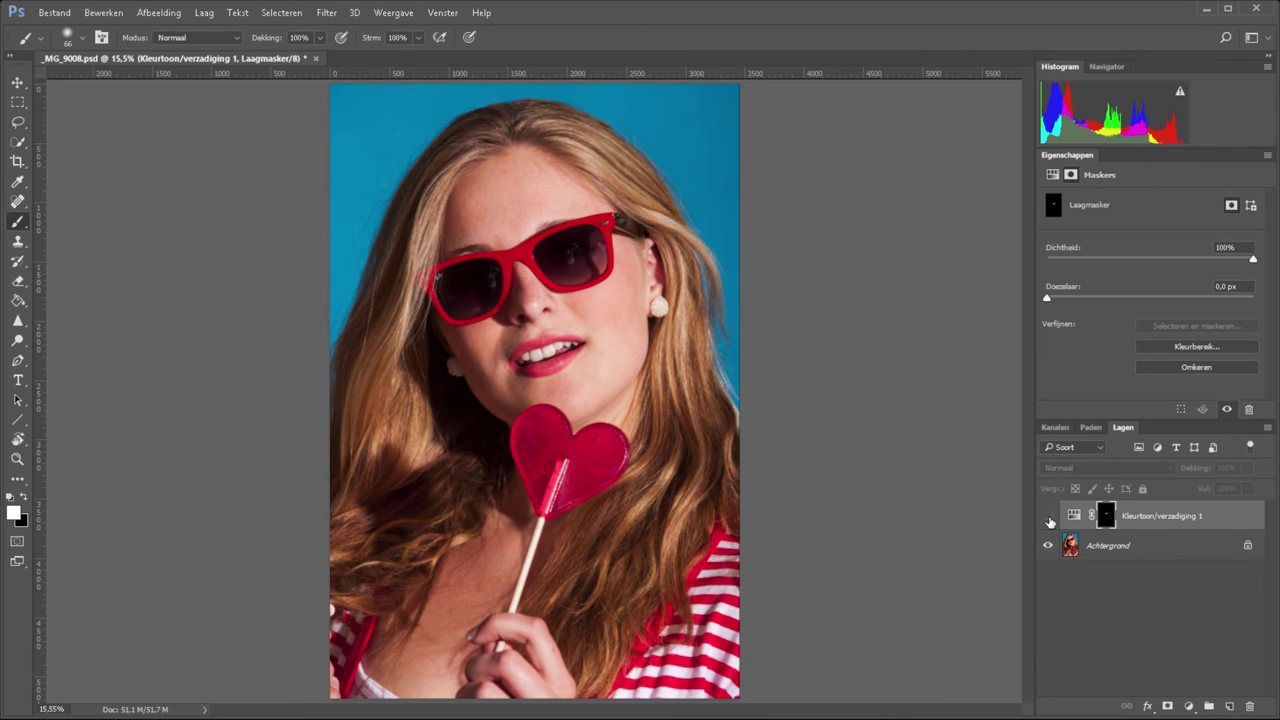
pyautogui.click(1048, 516)
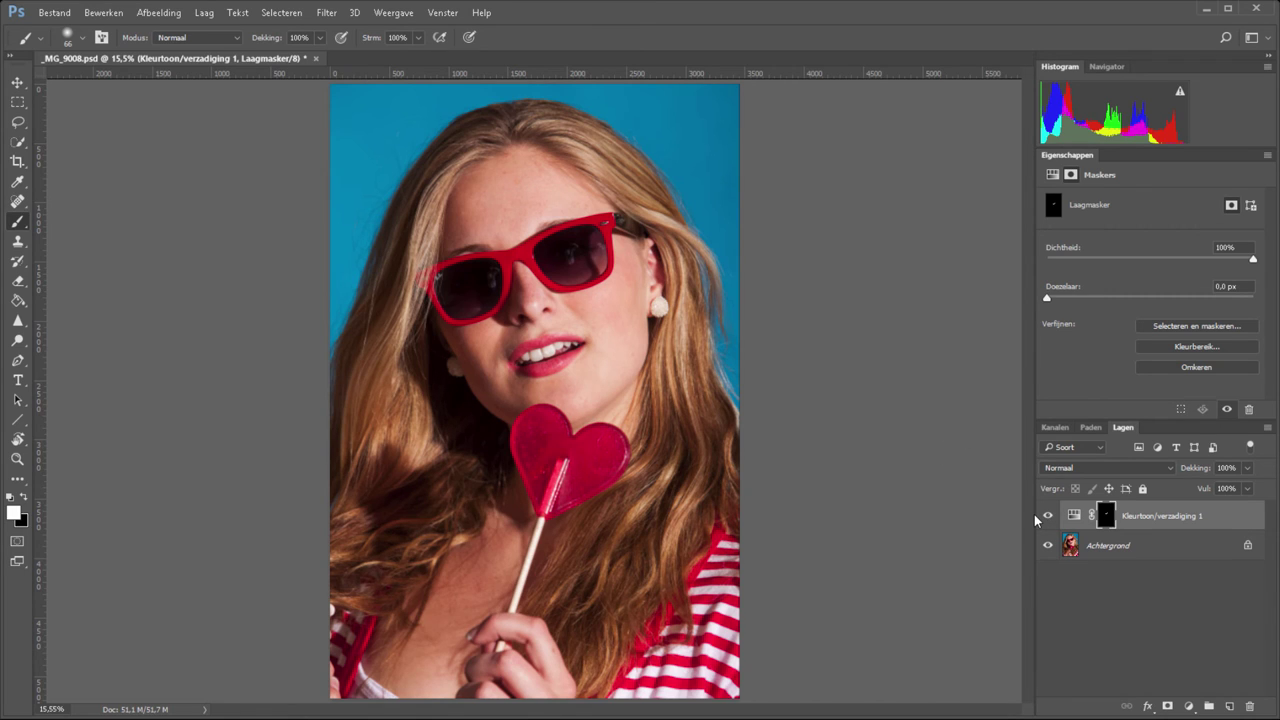
pyautogui.click(1073, 516)
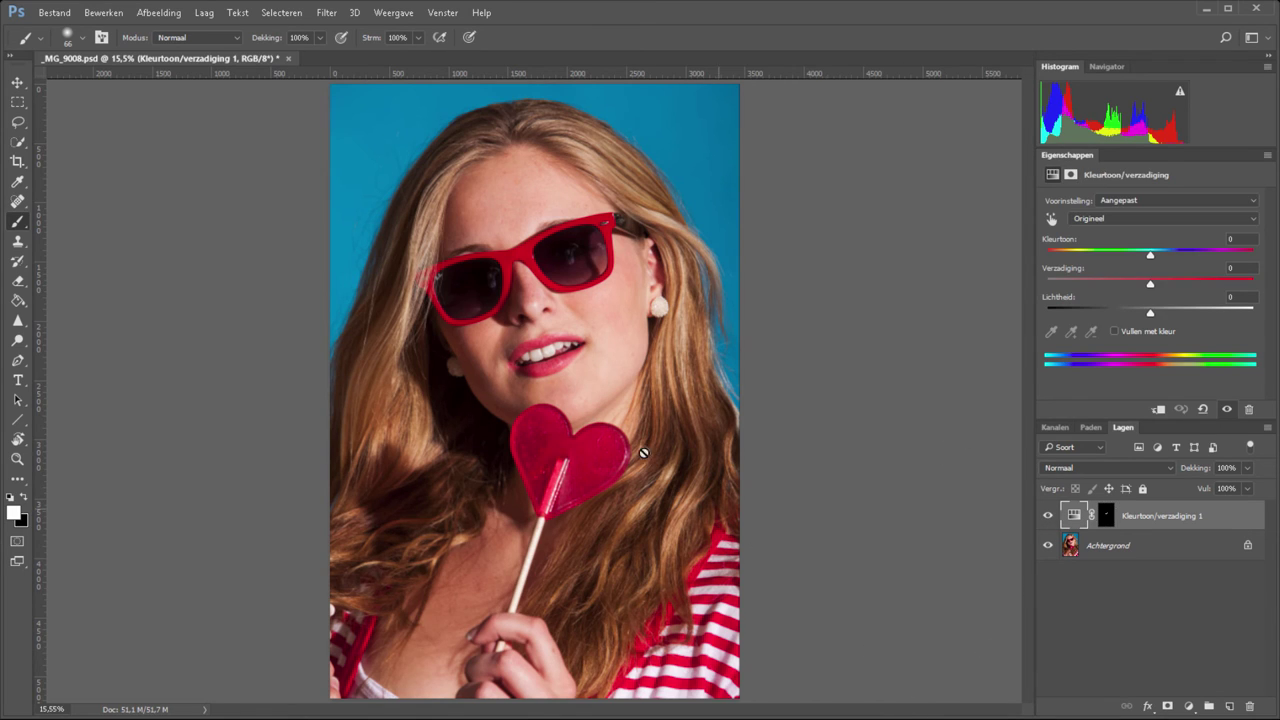
# Zoom in on the mouth, reset the adjustment, and drag Saturation down to -100 to grey the teeth.
pyautogui.press('z')
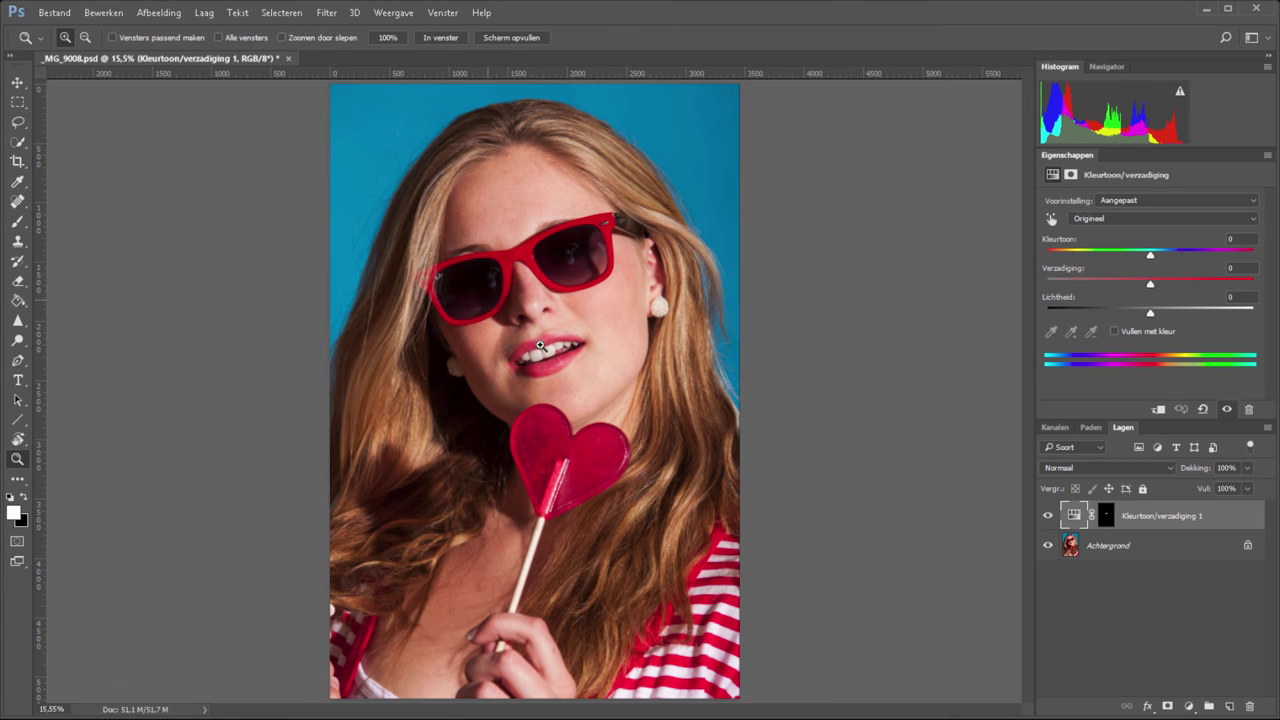
pyautogui.hotkey('ctrl', '+')
pyautogui.moveTo(575, 300); pyautogui.dragTo(1151, 200)
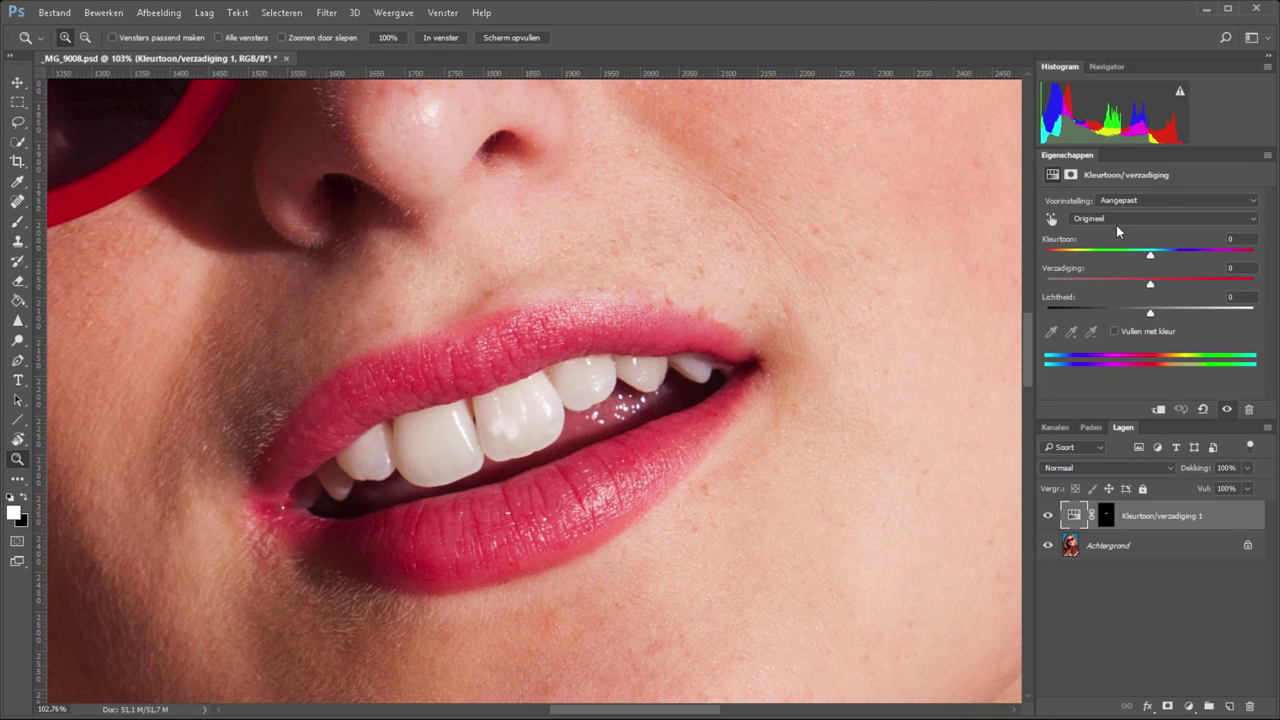
pyautogui.click(1203, 409)
pyautogui.moveTo(1150, 284); pyautogui.dragTo(1045, 286)
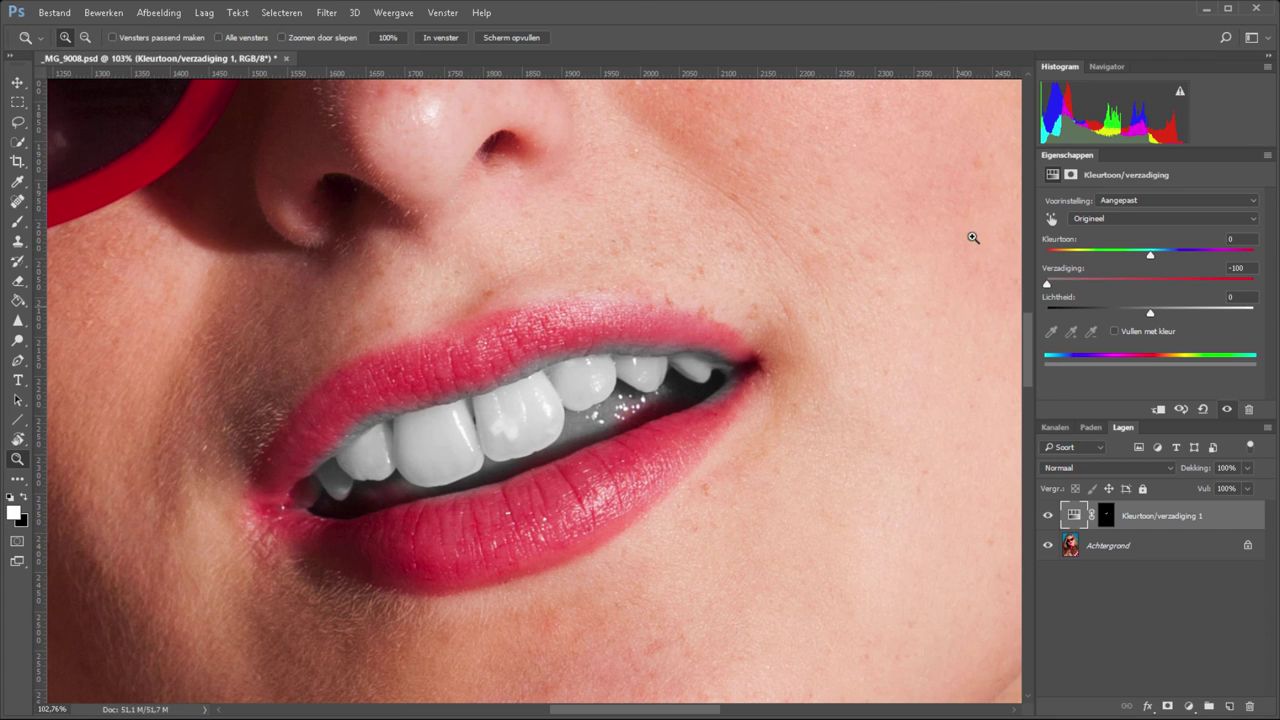
pyautogui.moveTo(1252, 268); pyautogui.dragTo(1208, 270)
# Undo the full desaturation and set the Yellows range to Saturation -76 and Lightness +20.
pyautogui.hotkey('ctrl', 'z')
pyautogui.click(1121, 218)
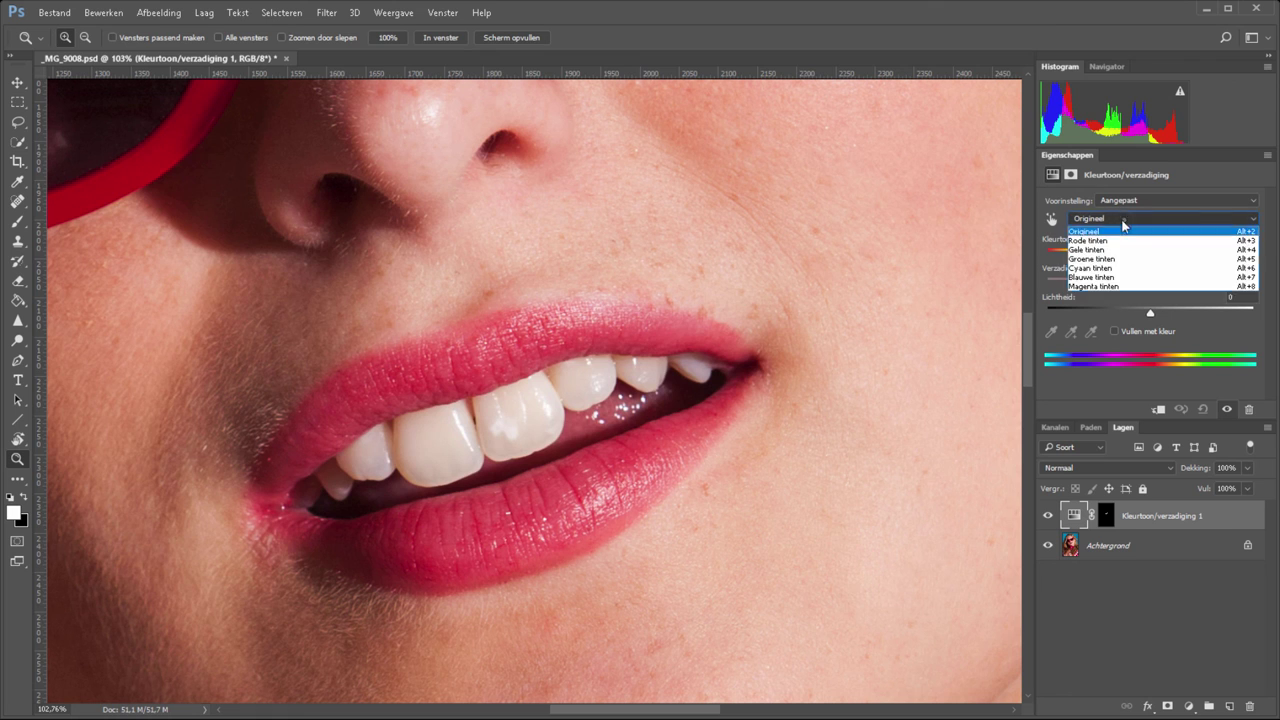
pyautogui.click(1087, 249)
pyautogui.moveTo(1150, 312); pyautogui.dragTo(1171, 312)
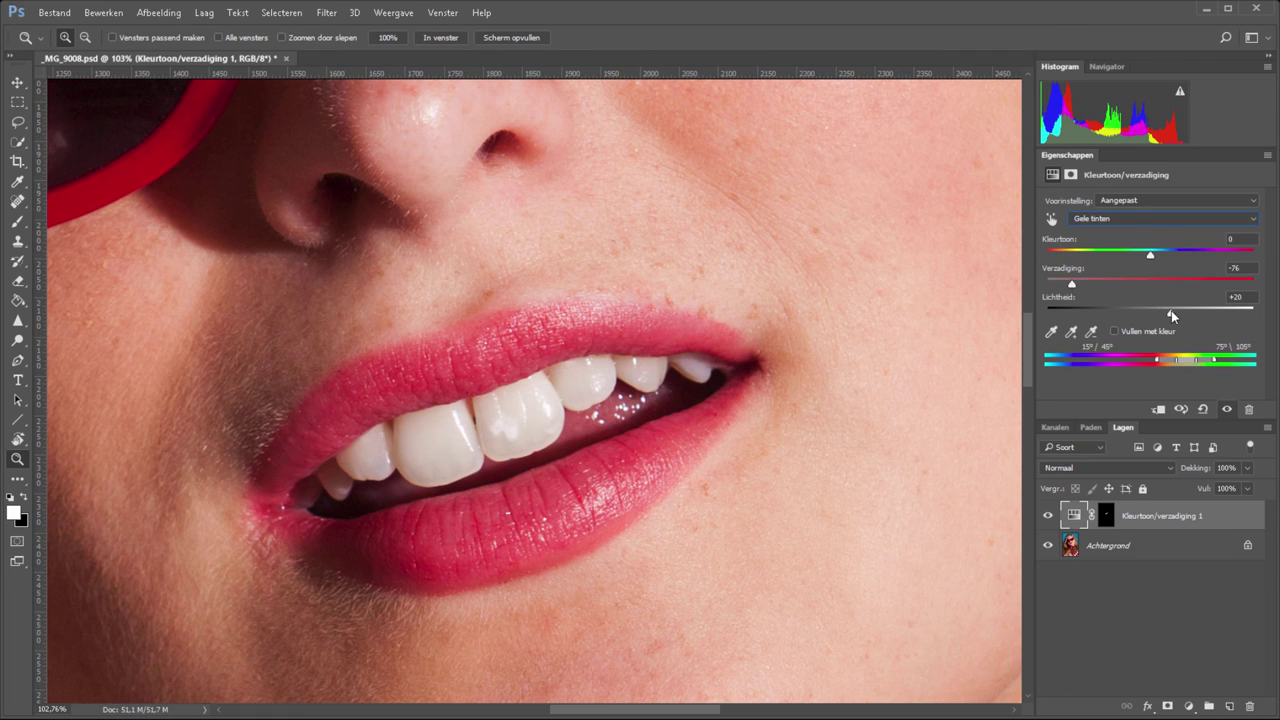
# Fit the portrait to the window and toggle the teeth whitening off and on to compare.
pyautogui.hotkey('ctrl', '0')
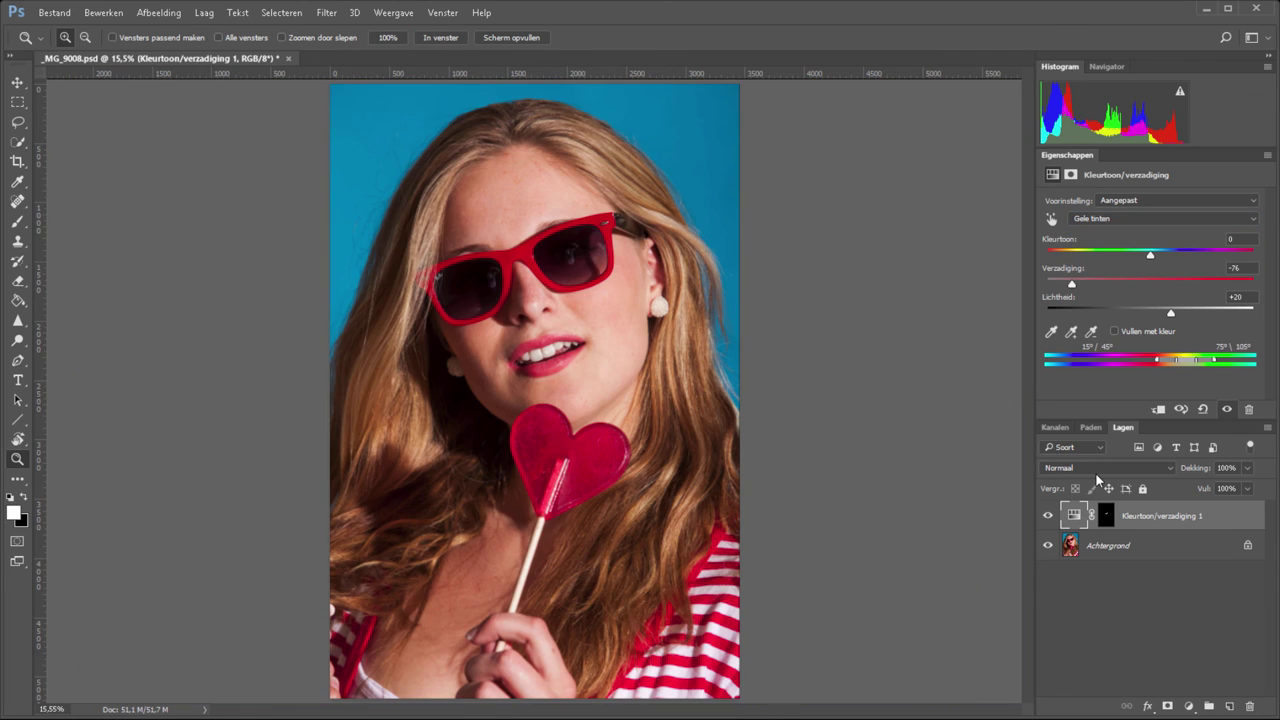
pyautogui.click(1048, 515)
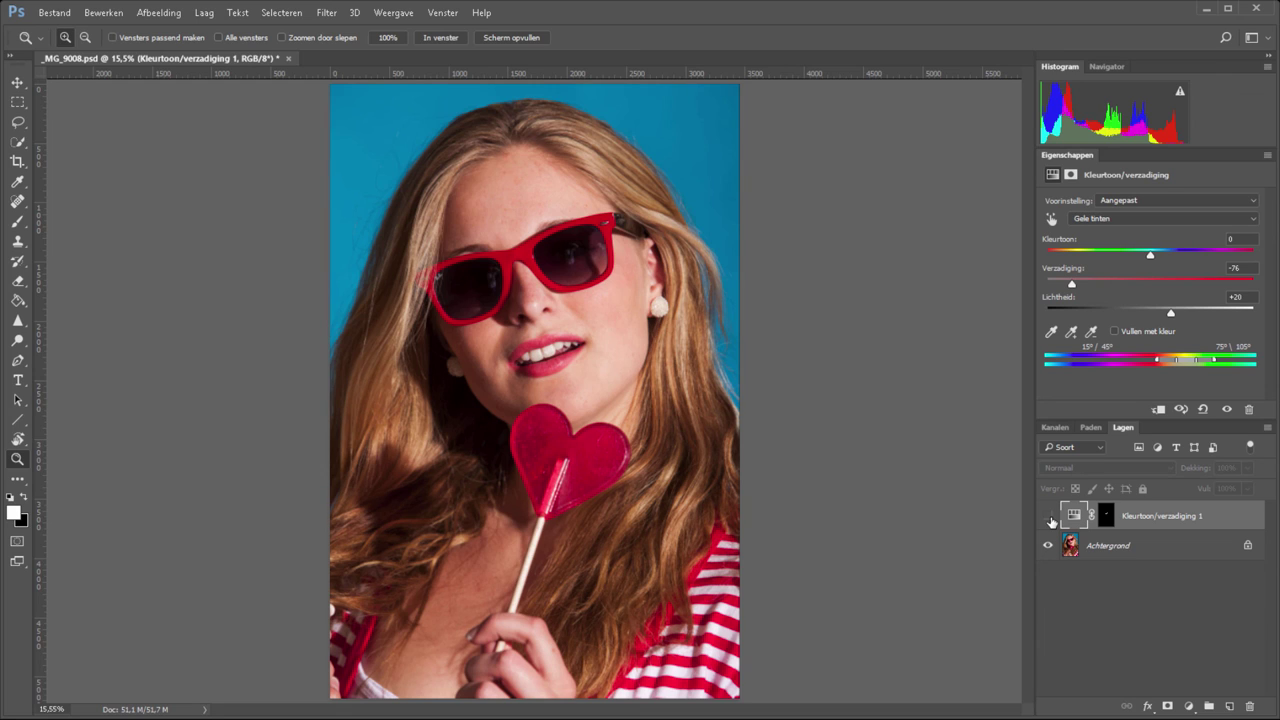
pyautogui.click(1048, 516)
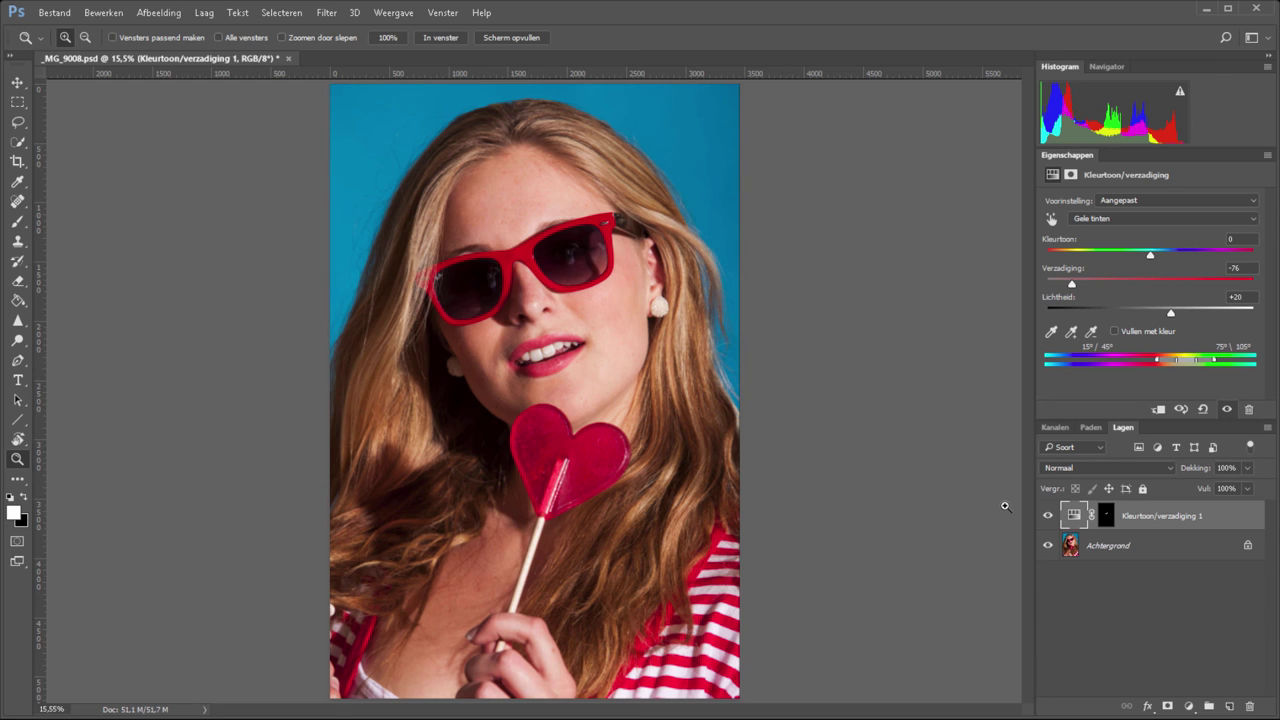